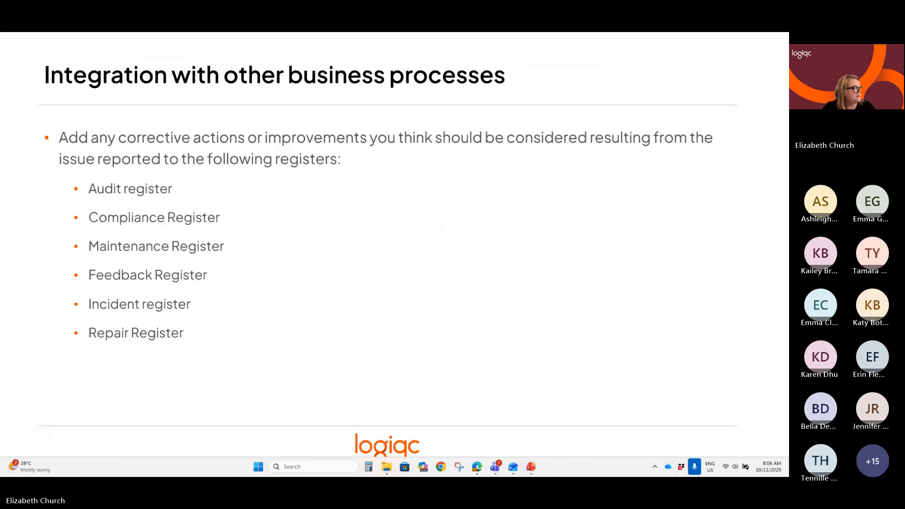
Switch to the LOGIQC QMS browser window and enter "Staffing issue" as the first line of the related improvement's causal analysis.
left_click(475, 469)
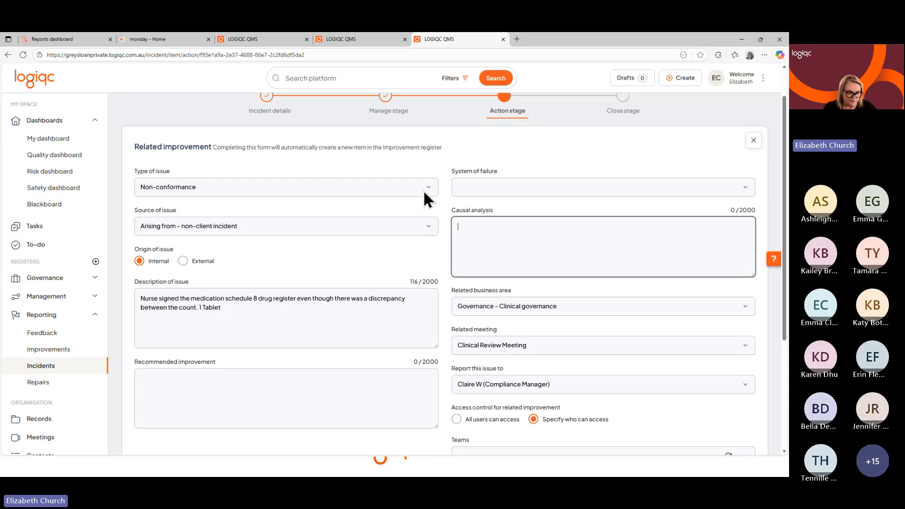
type("Staffin")
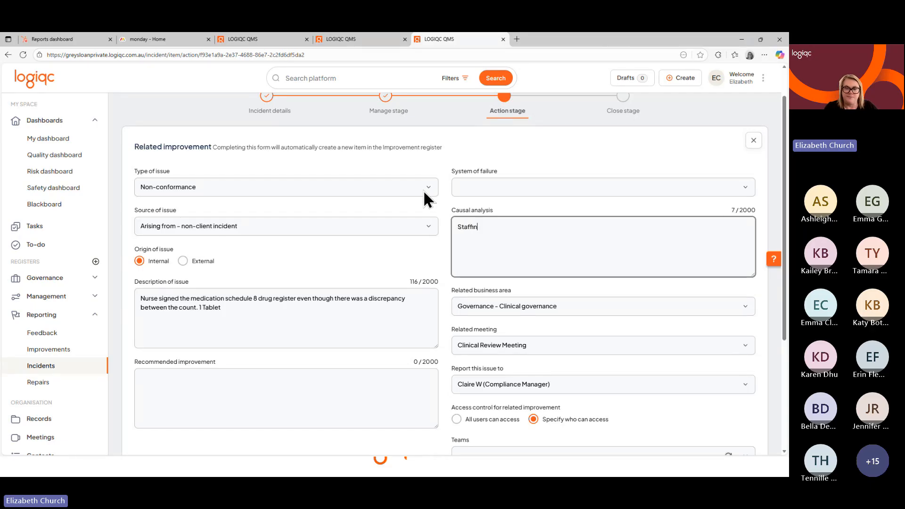
type("g issue")
key("Return")
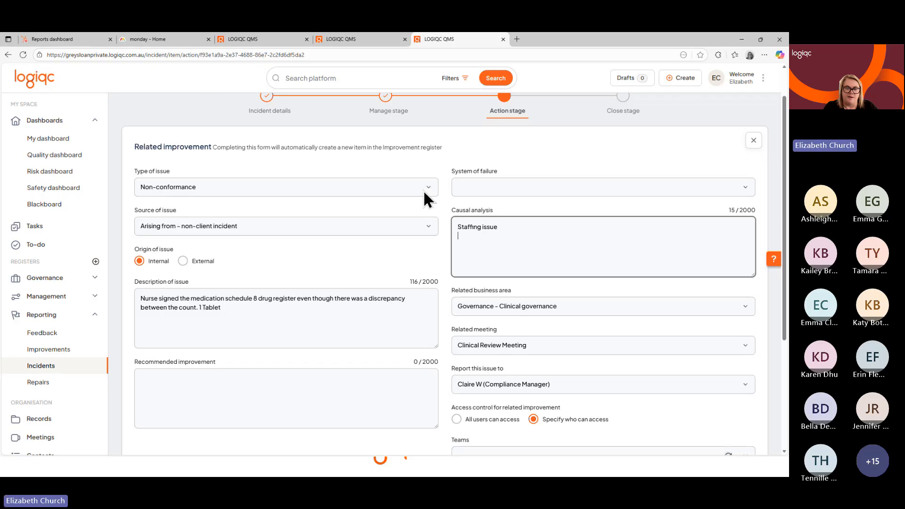
Add "Budget constraints" as the second line of the causal analysis.
type("Buudg")
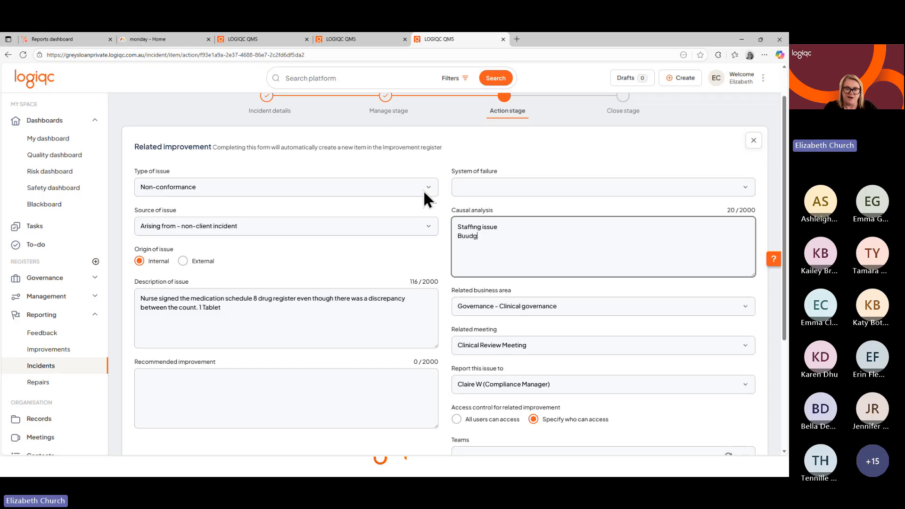
key("BackSpace")
key("BackSpace")
key("BackSpace")
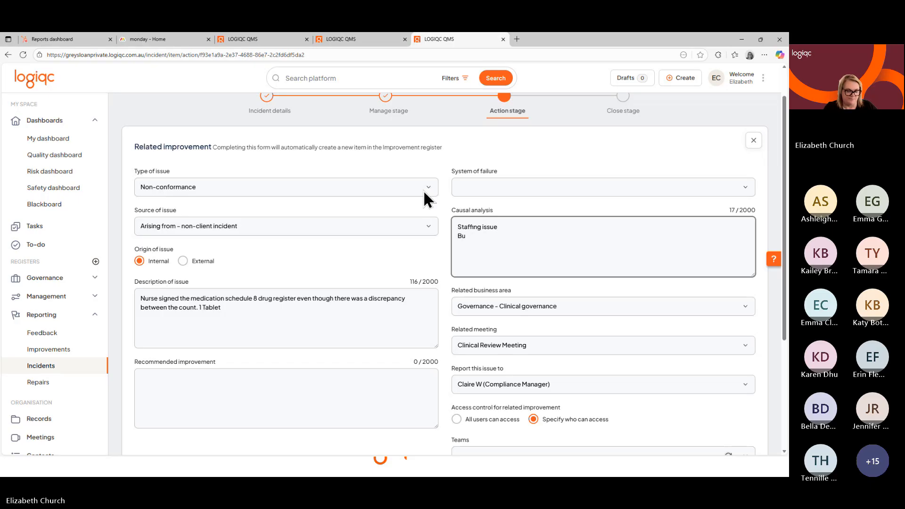
type("dget cond")
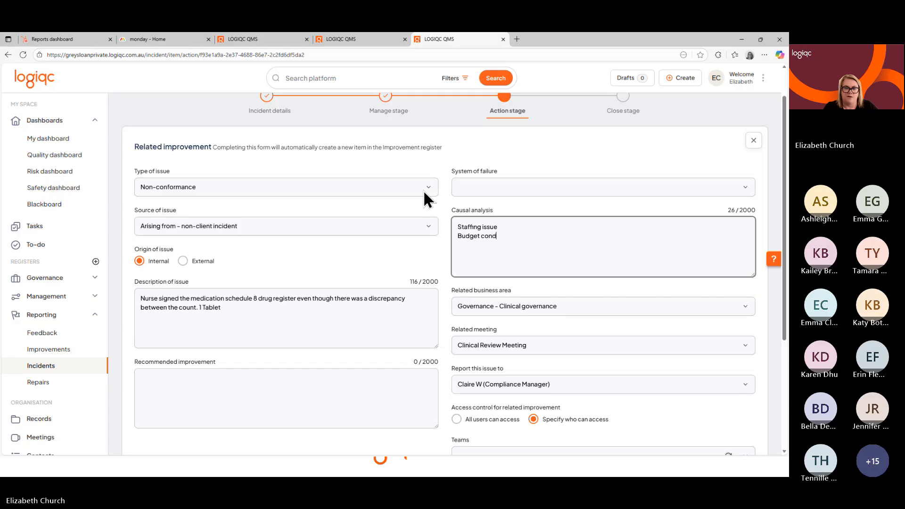
key("BackSpace")
type("strai")
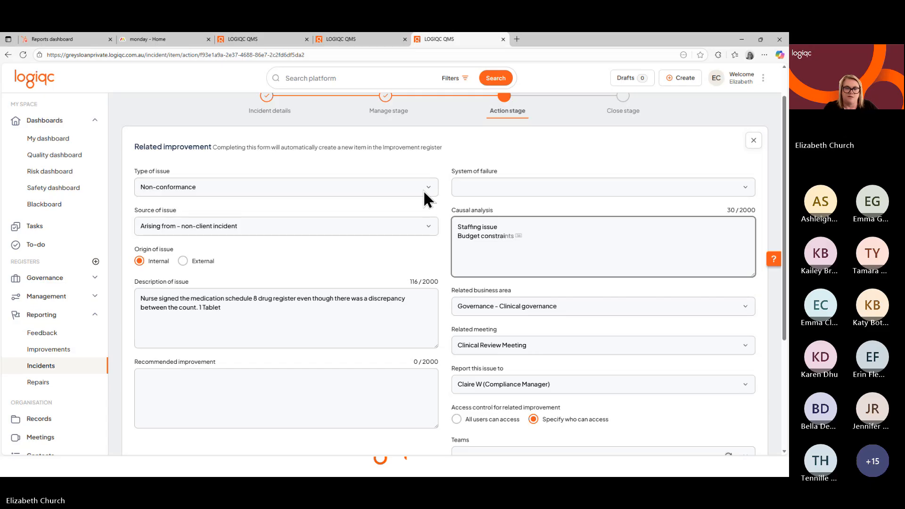
key("Tab")
key("Return")
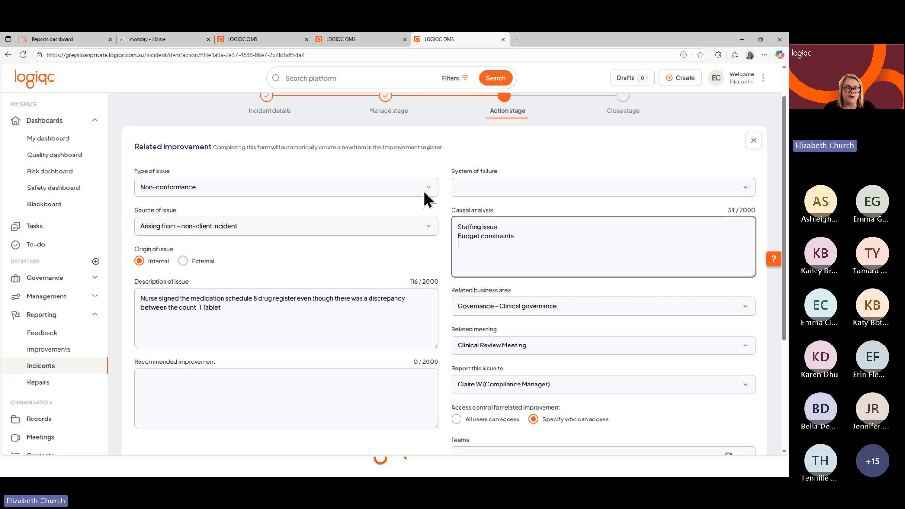
Add "Policy" as the third causal analysis line and set the system of failure to Decision making protocols.
type("Policy")
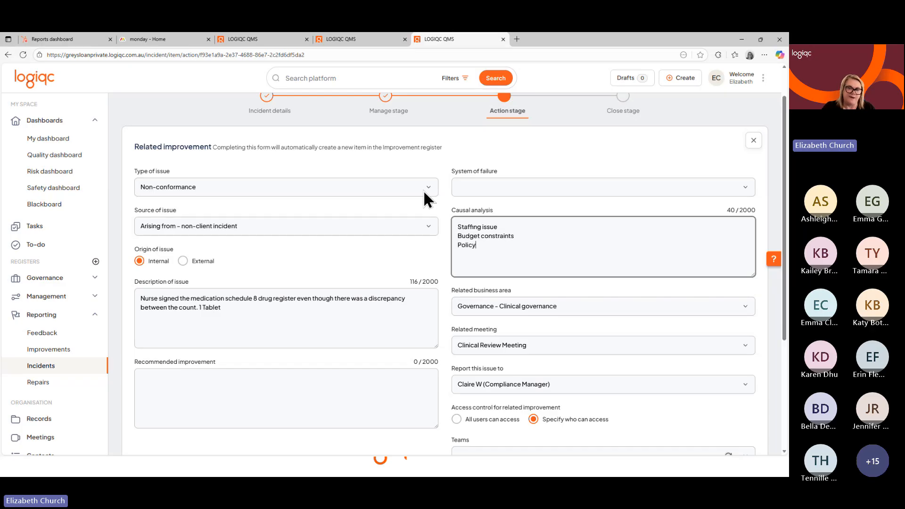
left_click(600, 188)
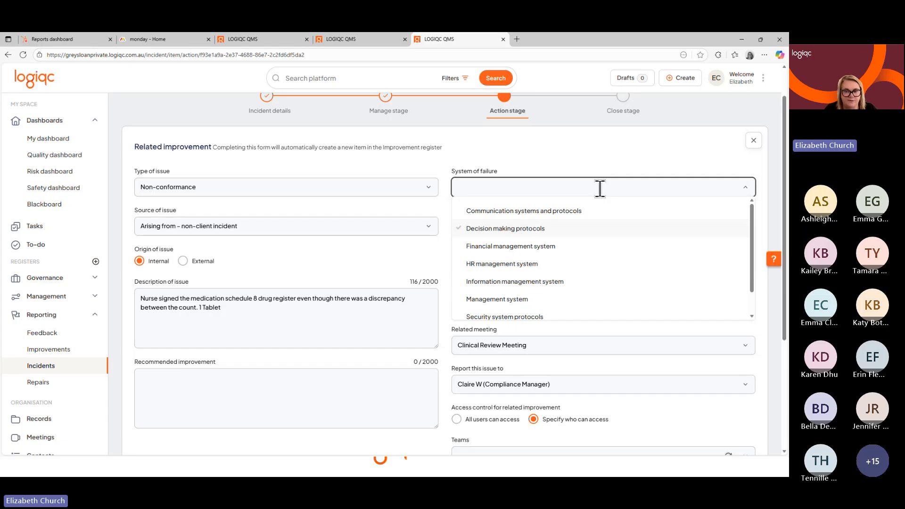
left_click(535, 231)
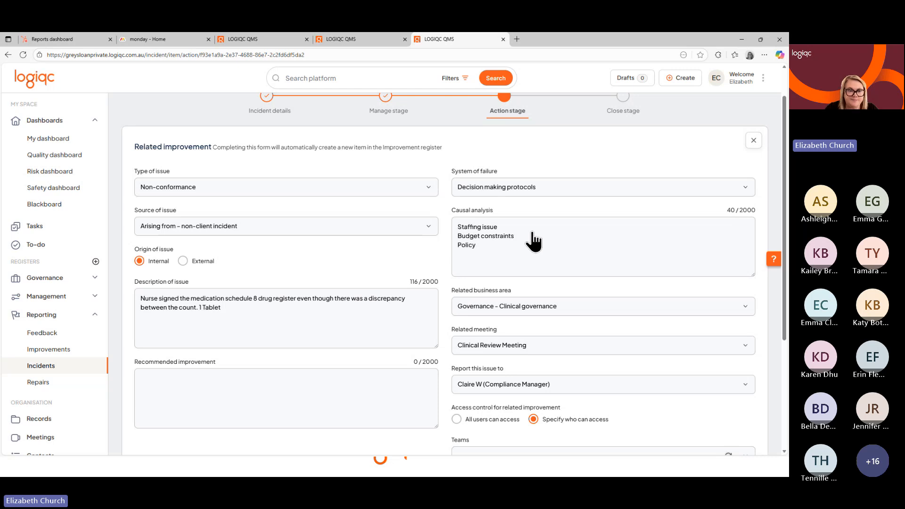
Enter "Enhance current handover policy" as the first line of the recommended improvement.
scroll(534, 240, "down", 4)
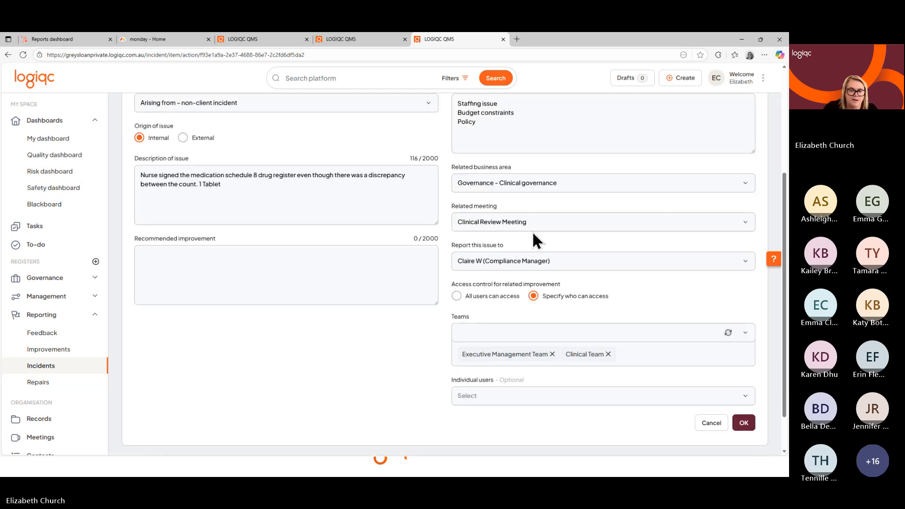
scroll(533, 231, "up", 1)
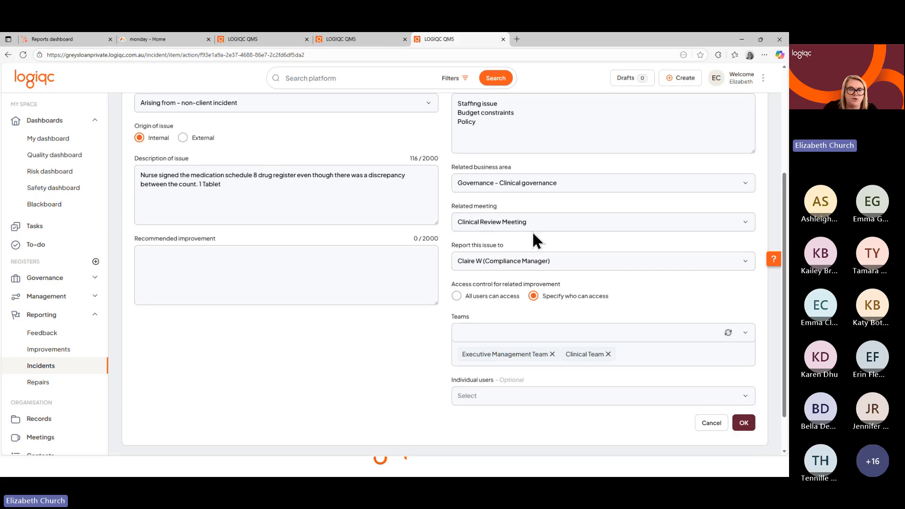
left_click(367, 279)
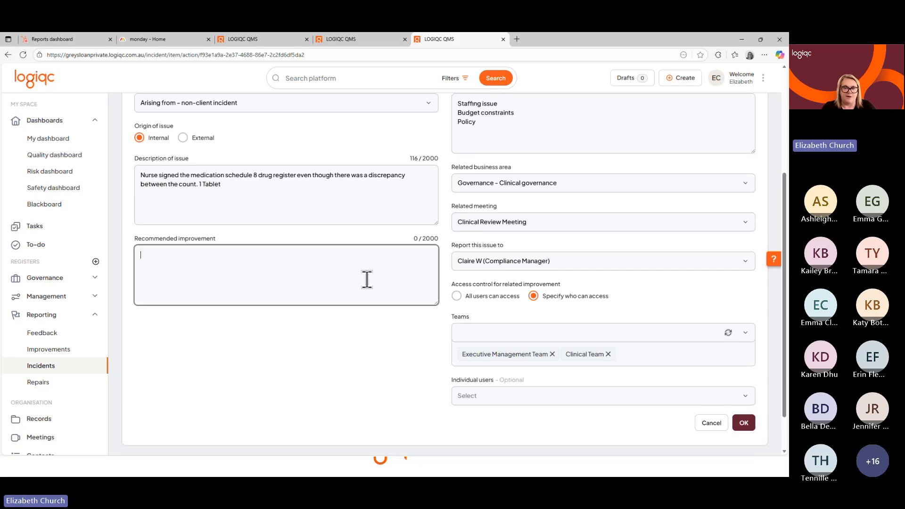
scroll(366, 279, "up", 1)
scroll(367, 279, "up", 1)
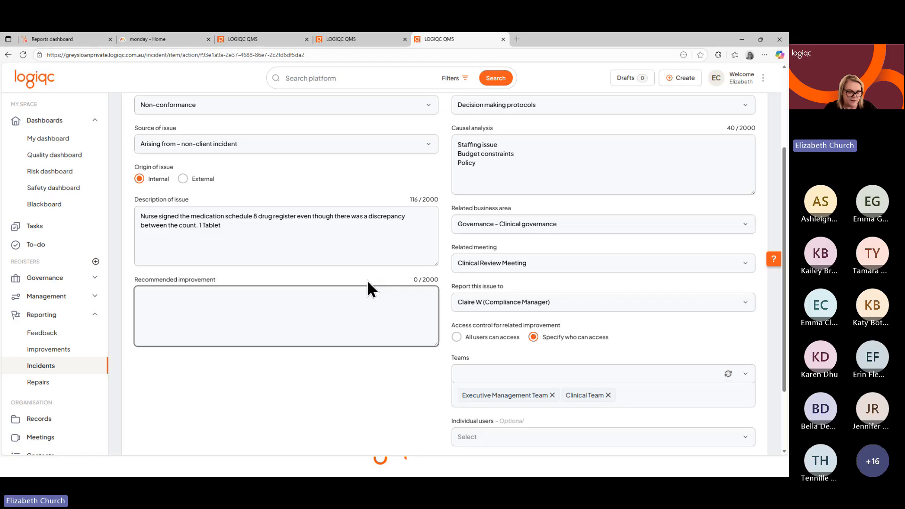
type("Enh")
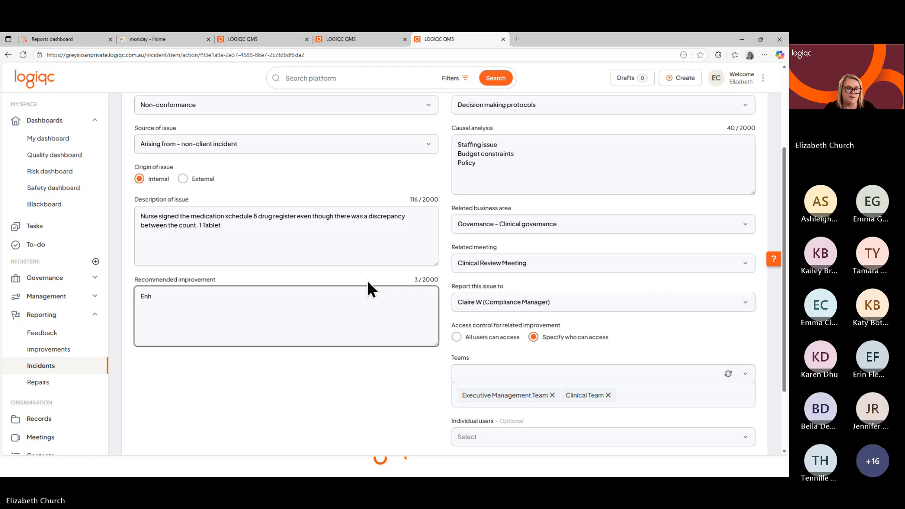
type("nance current ")
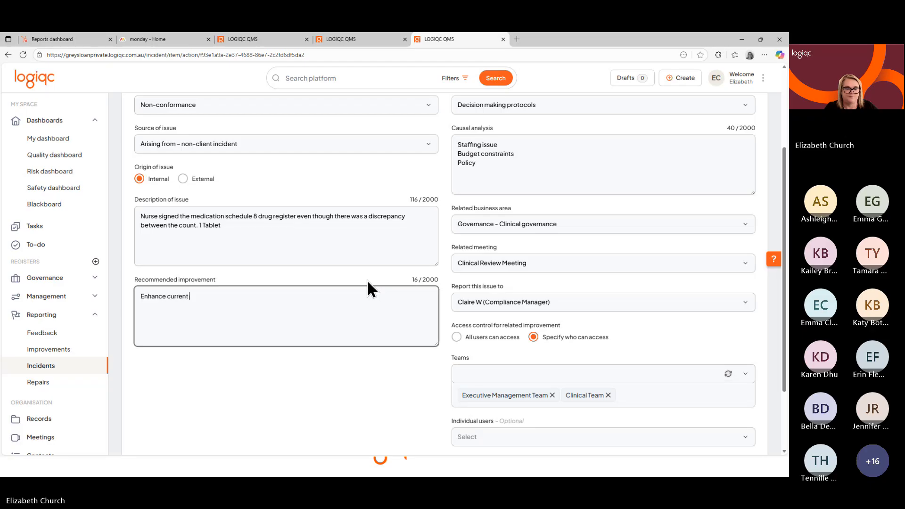
type("handover policy")
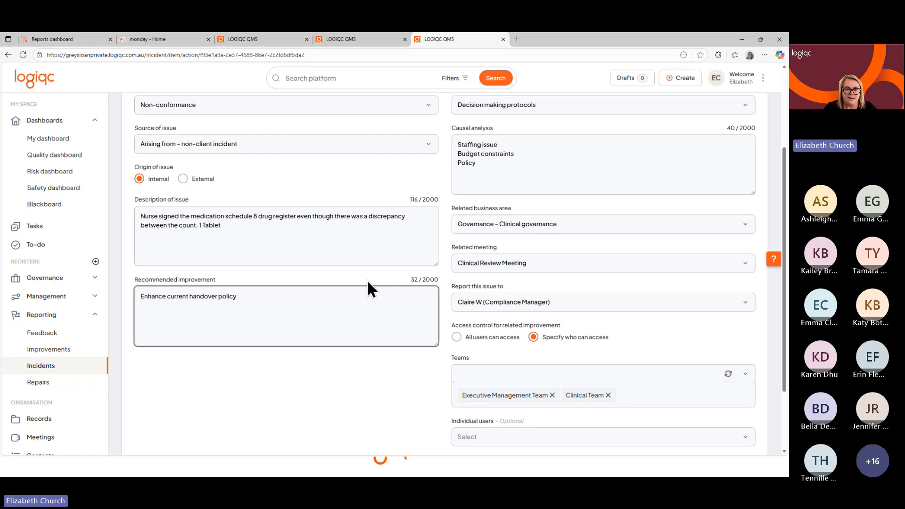
key("Return")
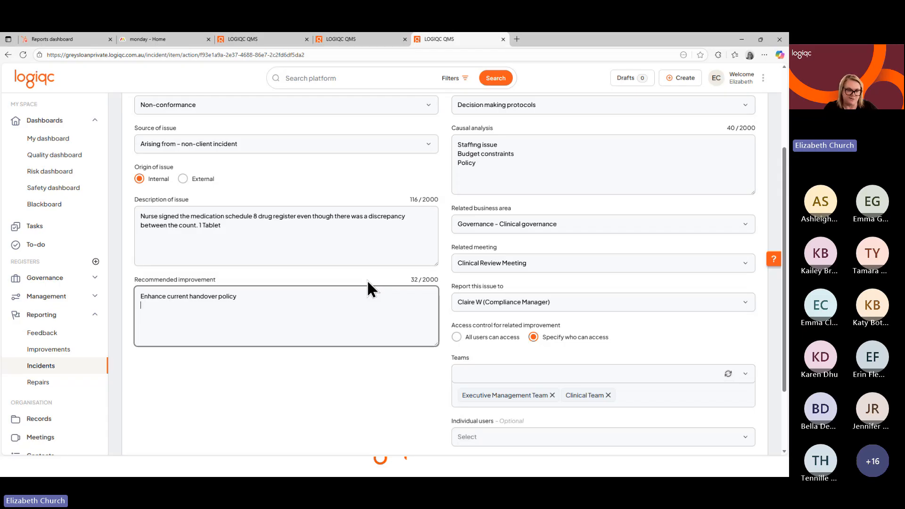
Add "Casual pool expansion" as the second line of the recommended improvement.
type("Ca")
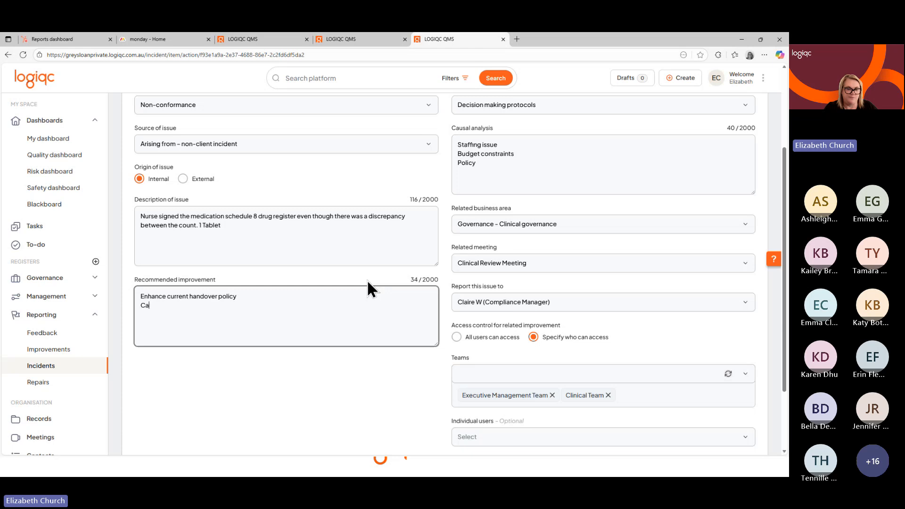
type("sual pool")
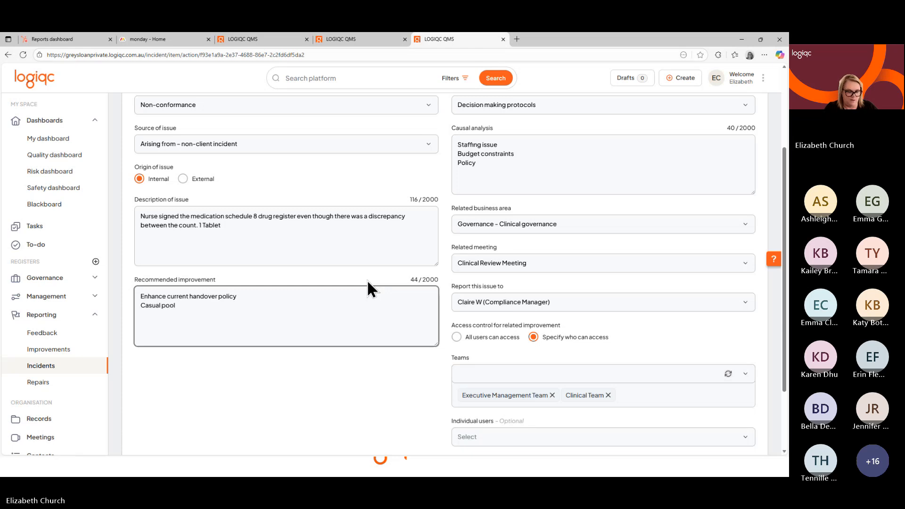
type(" impo")
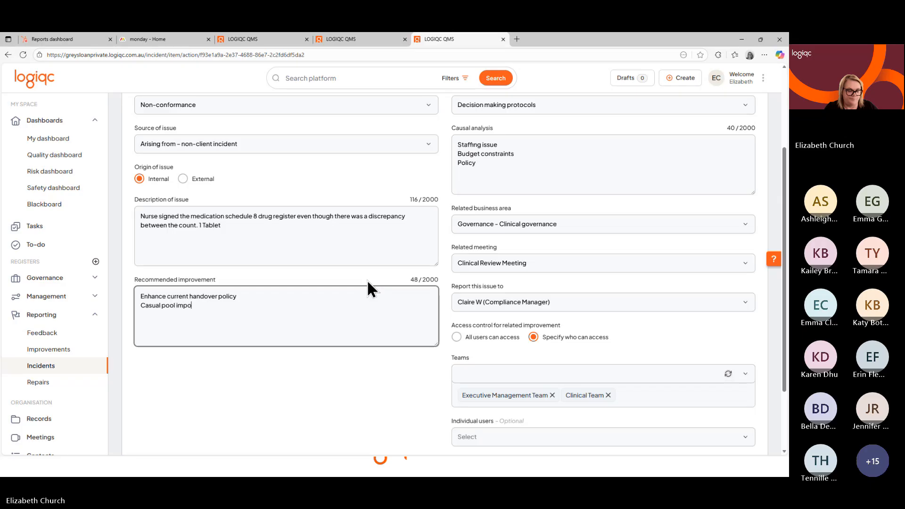
key("BackSpace")
key("BackSpace")
key("BackSpace")
key("BackSpace")
type("expansion")
key("Return")
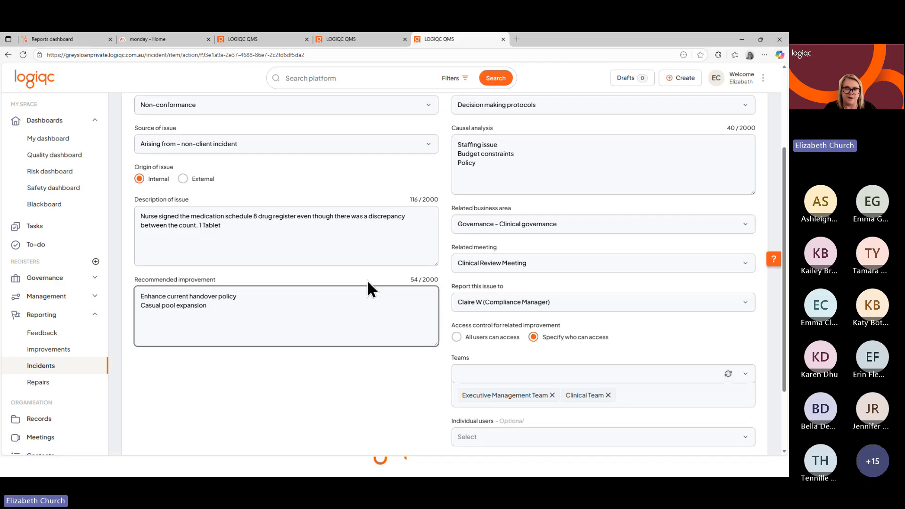
Add "Enhanced Training" as the third recommended improvement line and accept the related improvement form.
type("E")
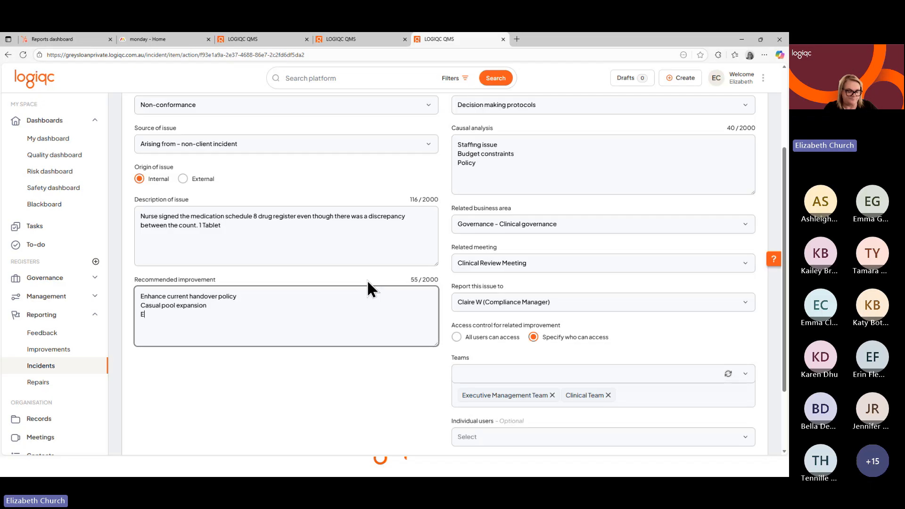
type("nhanced Training")
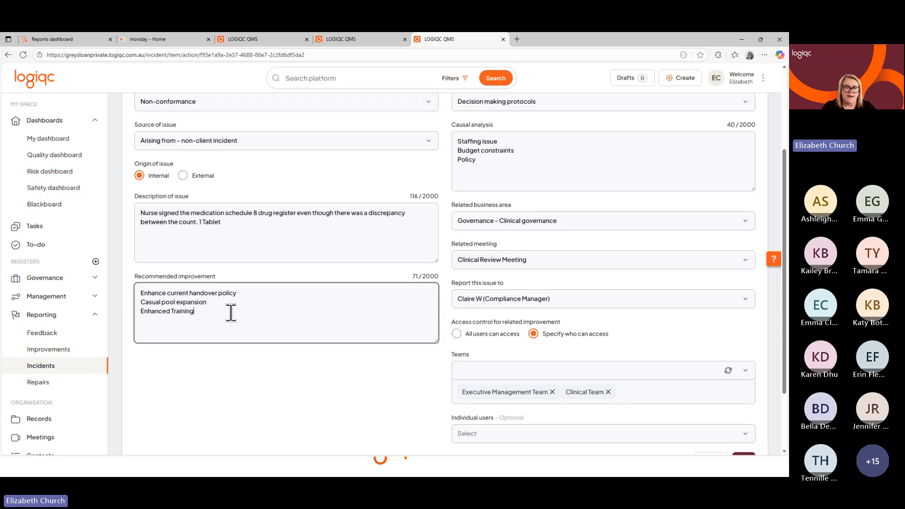
scroll(471, 348, "down", 2)
left_click(743, 375)
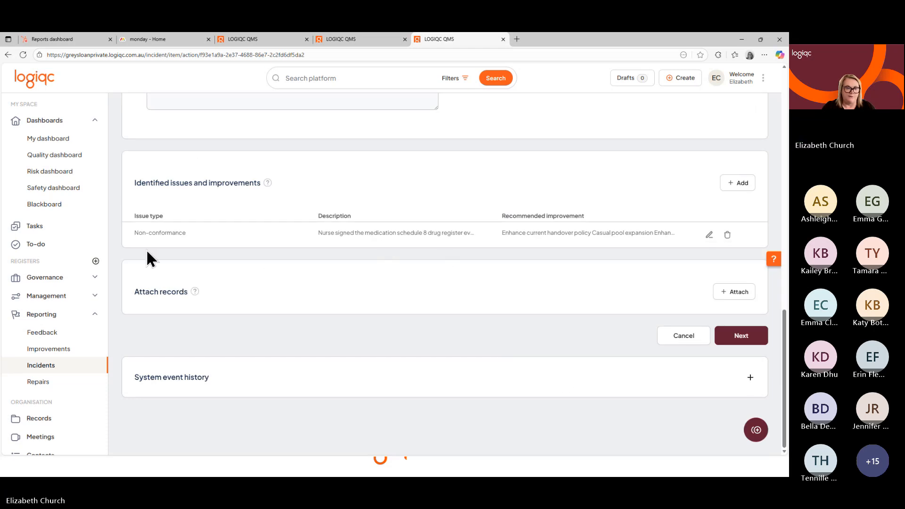
Look at the blank form for adding another related improvement and close it without entries.
left_click(729, 185)
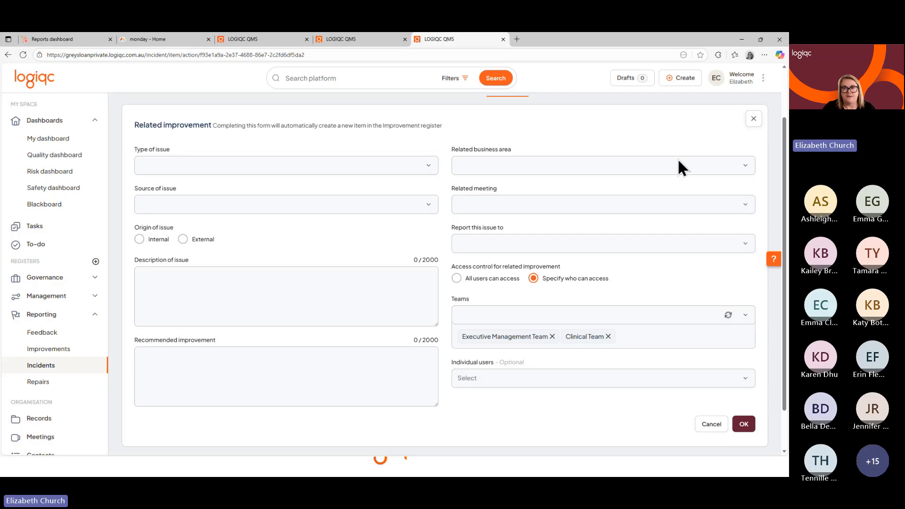
left_click(754, 120)
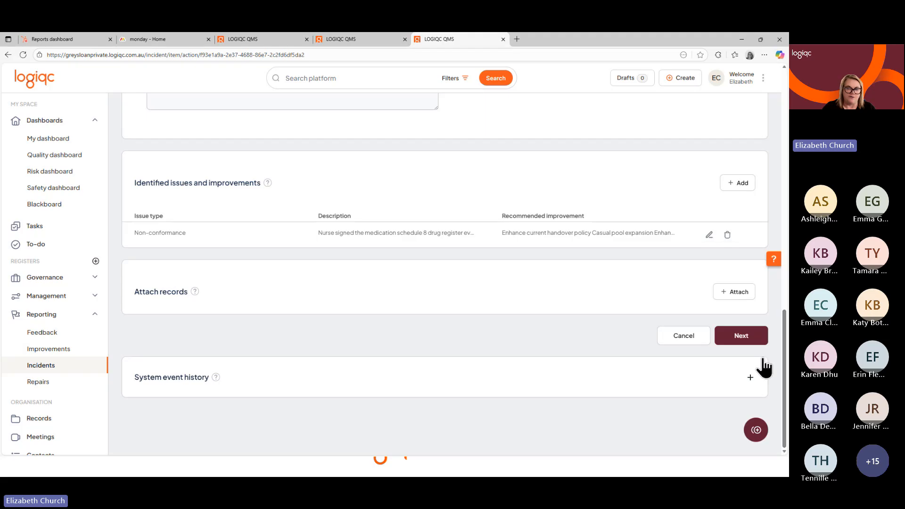
Record "RCA Completed" as the action taken and submit the incident's action stage.
left_click(741, 336)
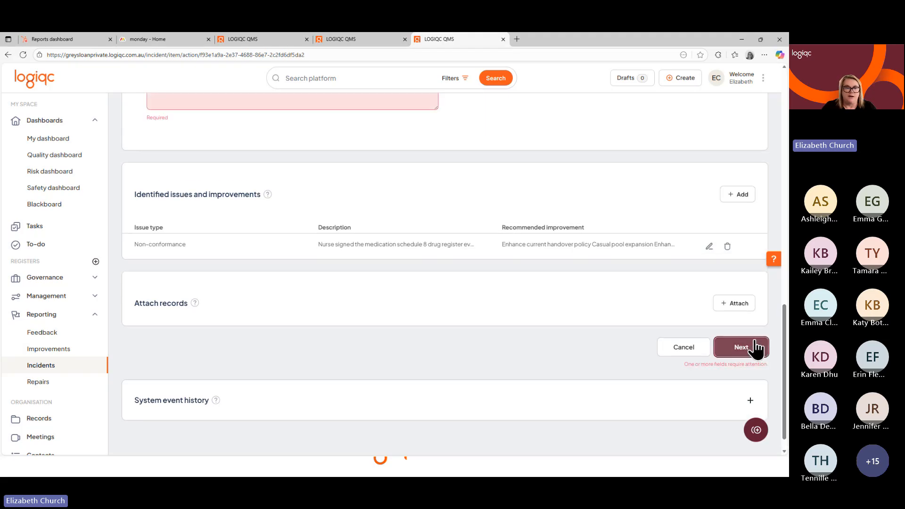
scroll(325, 320, "up", 3)
left_click(243, 181)
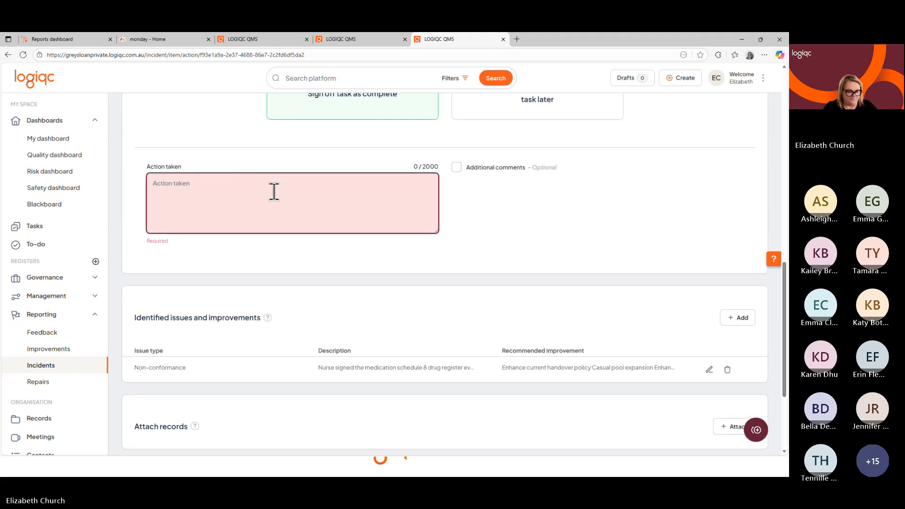
type("RCA ")
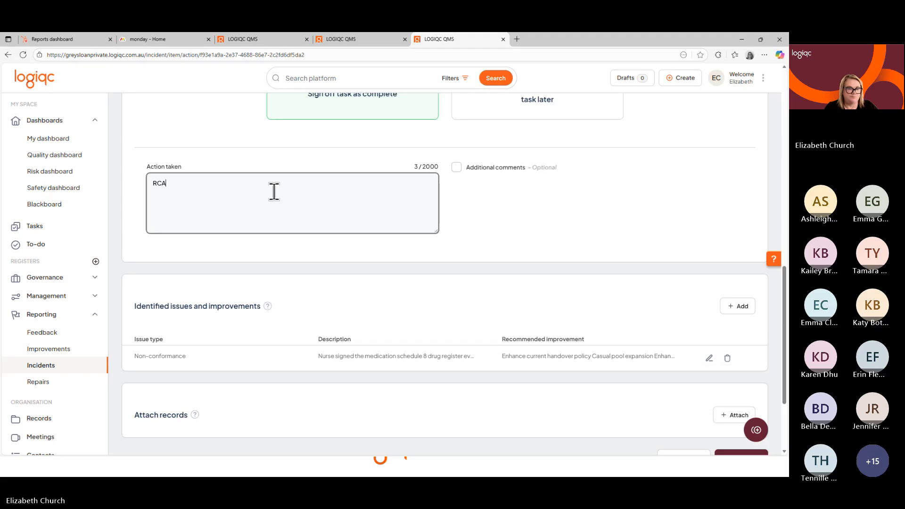
type("Completed")
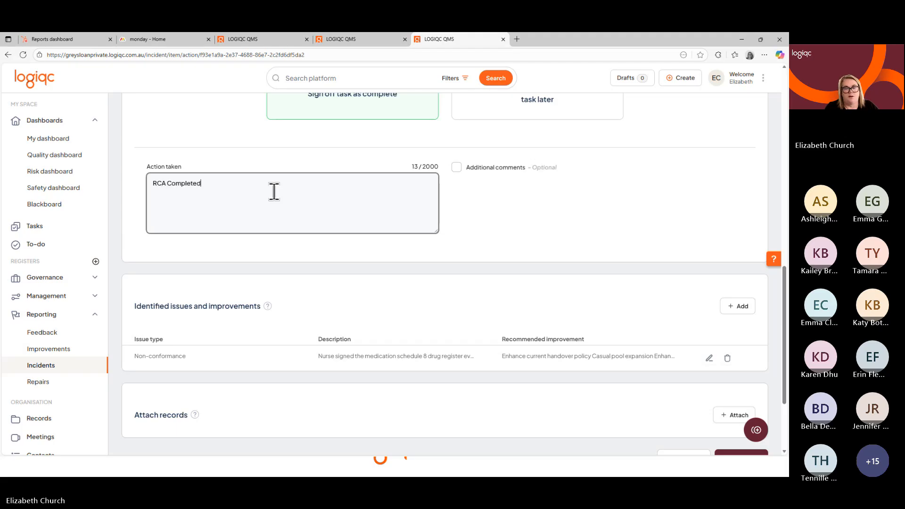
scroll(598, 309, "down", 1)
left_click(750, 425)
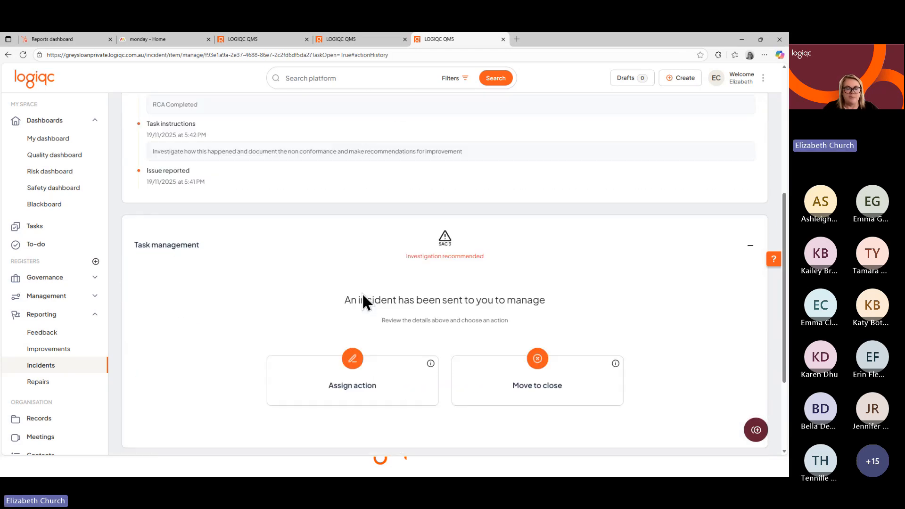
Choose Move to close for the incident, review its closing fields, and cancel without submitting.
left_click(558, 395)
scroll(550, 324, "down", 4)
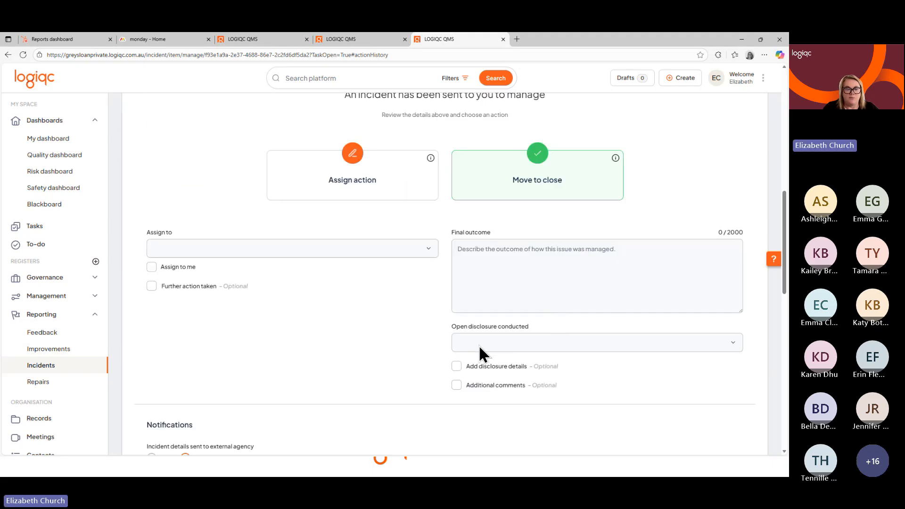
scroll(479, 351, "up", 3)
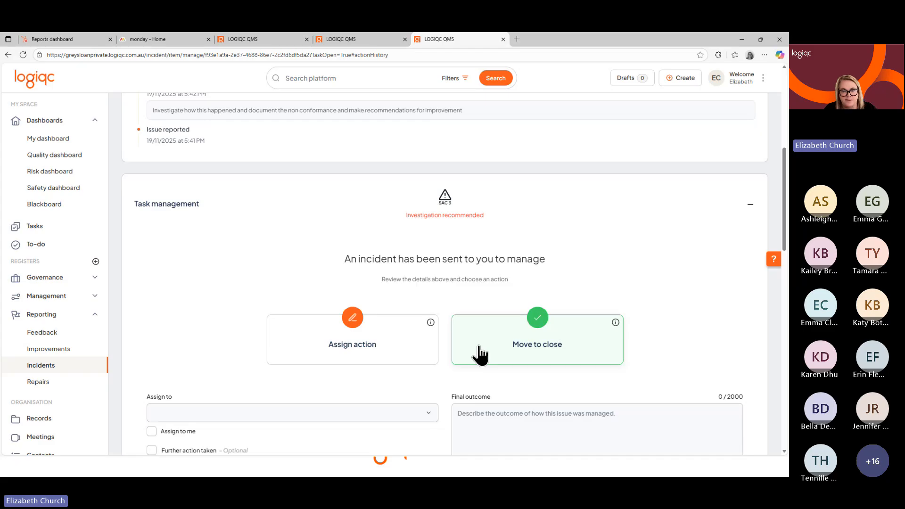
scroll(641, 401, "down", 12)
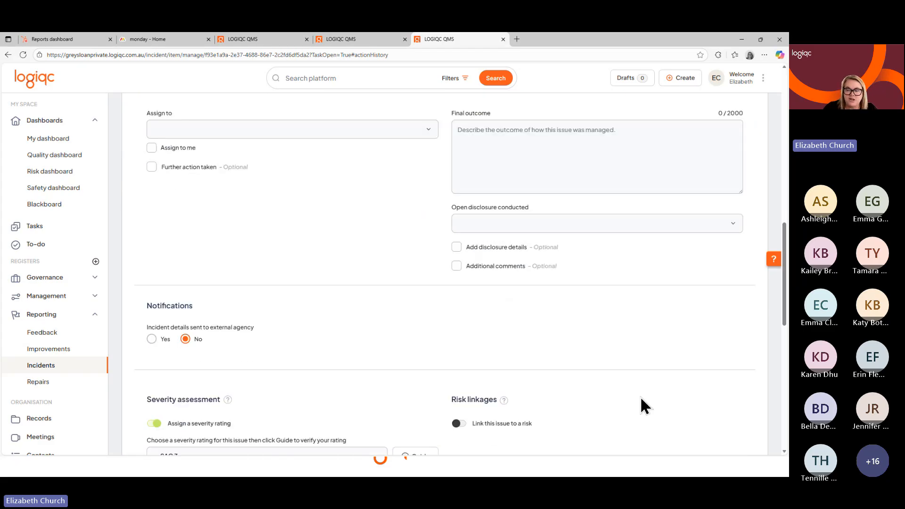
scroll(679, 386, "down", 3)
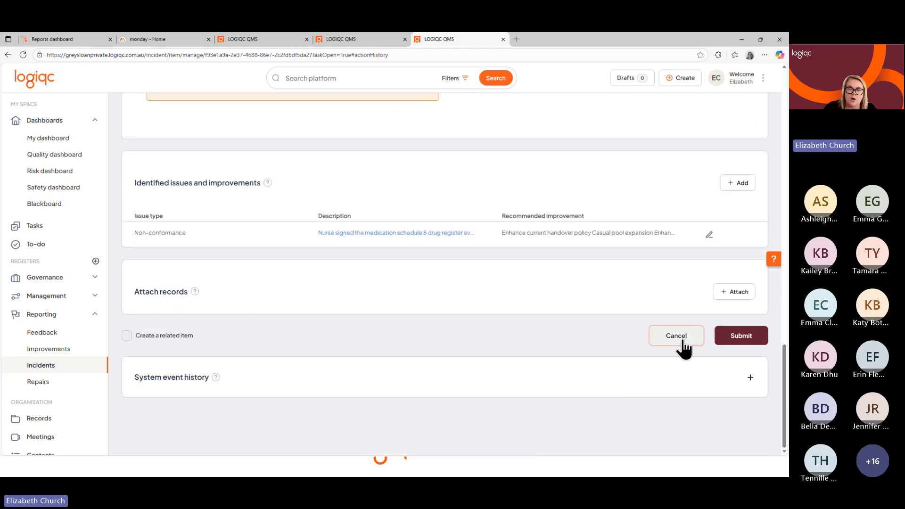
left_click(679, 336)
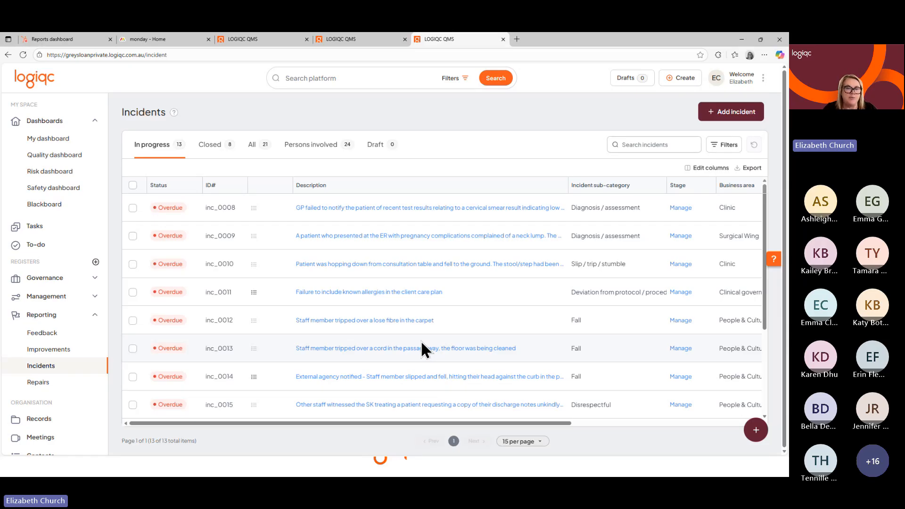
Open the Improvements register to view the improvements in progress.
left_click(53, 352)
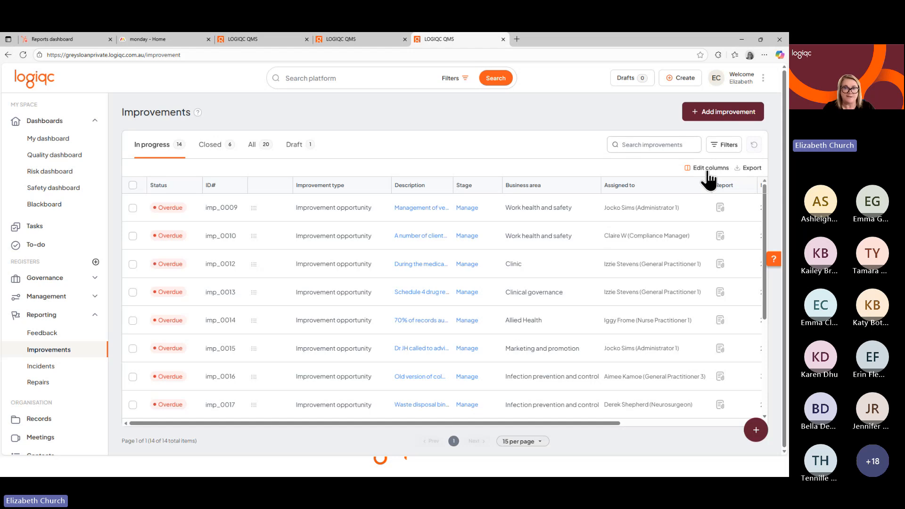
mouse_move(561, 477)
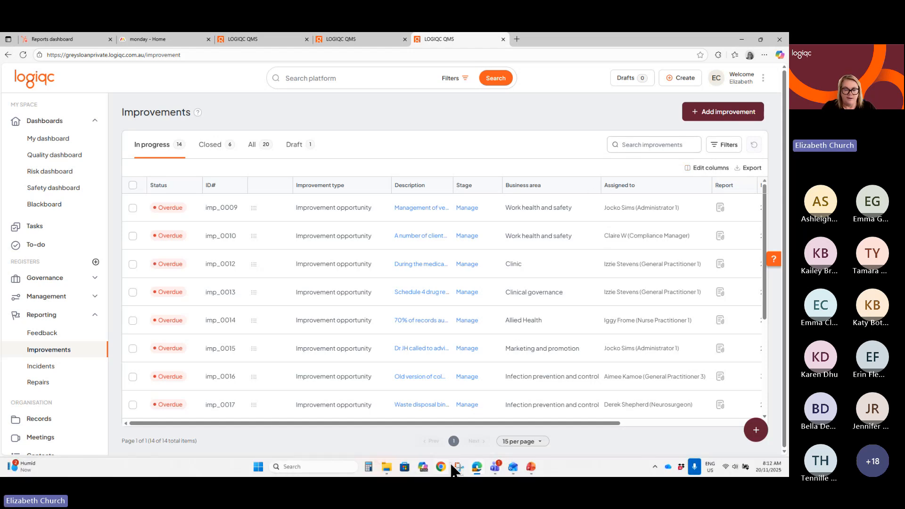
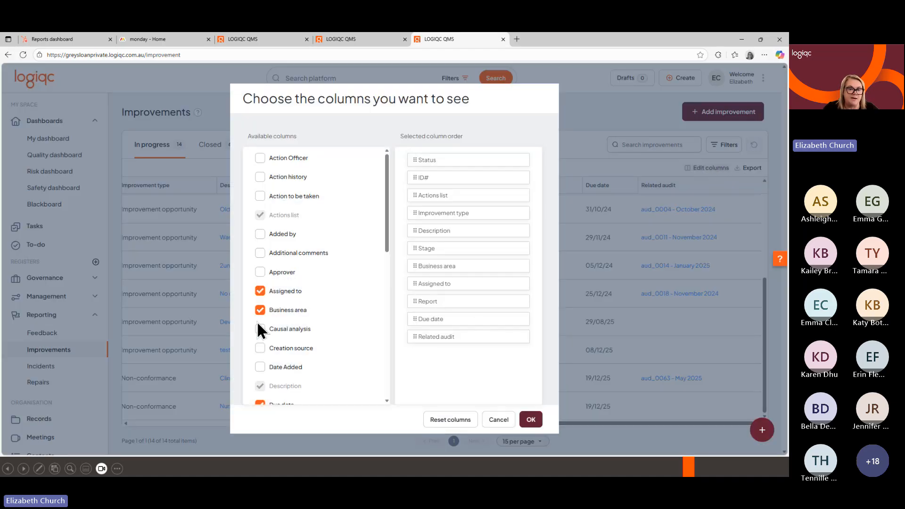
Add the Related items column to the Improvements register and bring it into view.
scroll(258, 330, "down", 3)
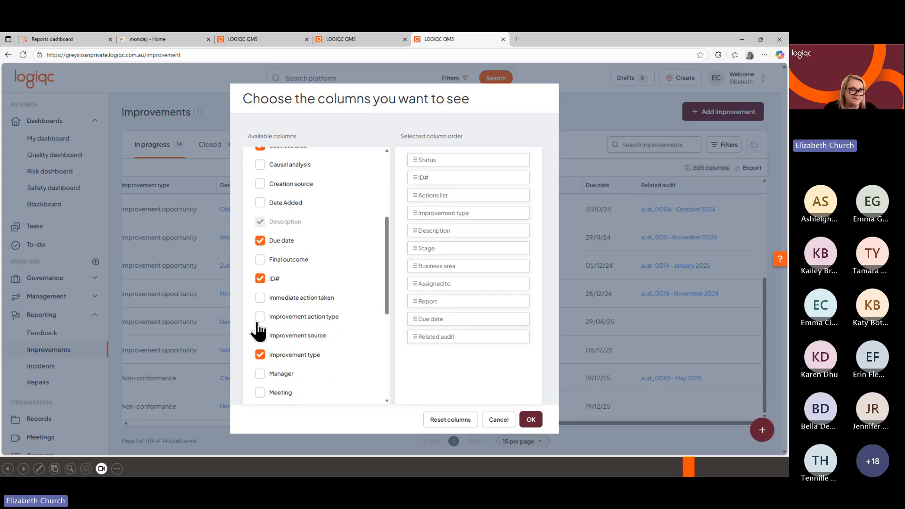
scroll(258, 331, "down", 3)
scroll(264, 338, "down", 2)
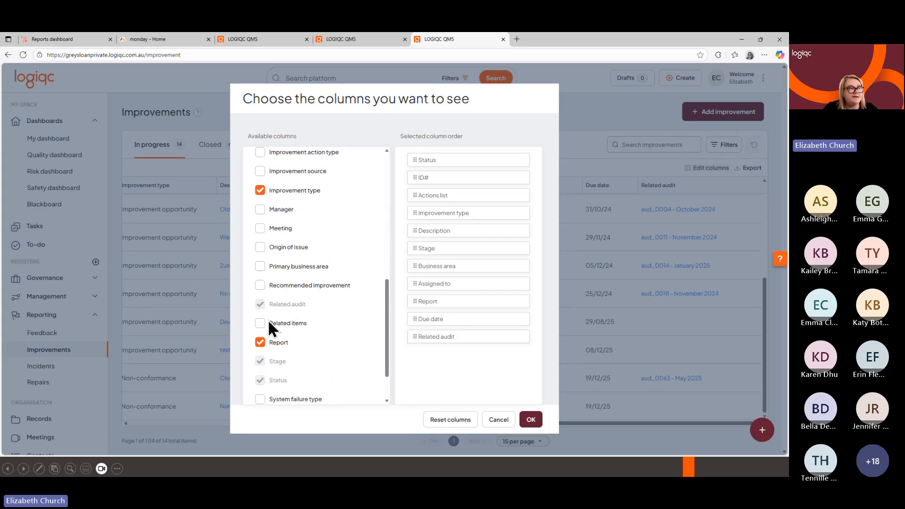
left_click(270, 324)
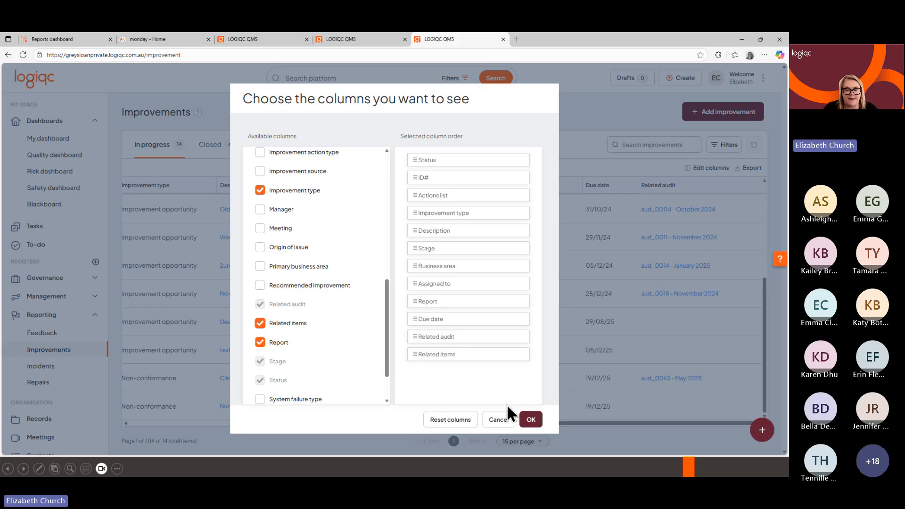
left_click(529, 421)
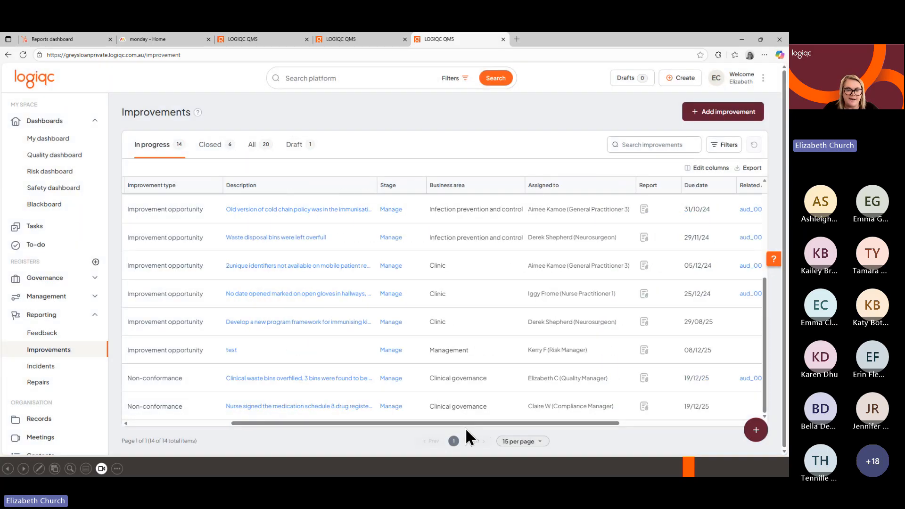
left_click_drag(467, 425, 651, 419)
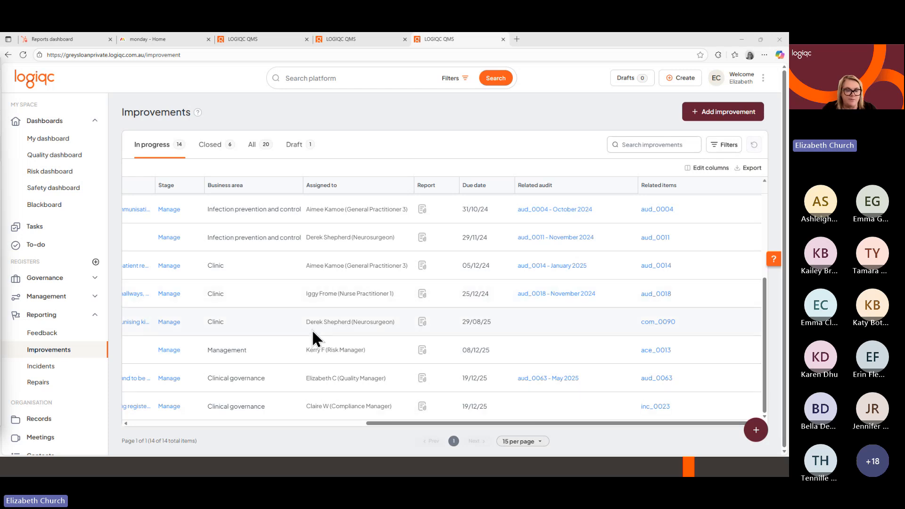
In the manage stage of improvement imp_0025, choose Assign action and enable the organisation's response protocol or own action list option.
left_click_drag(422, 424, 188, 414)
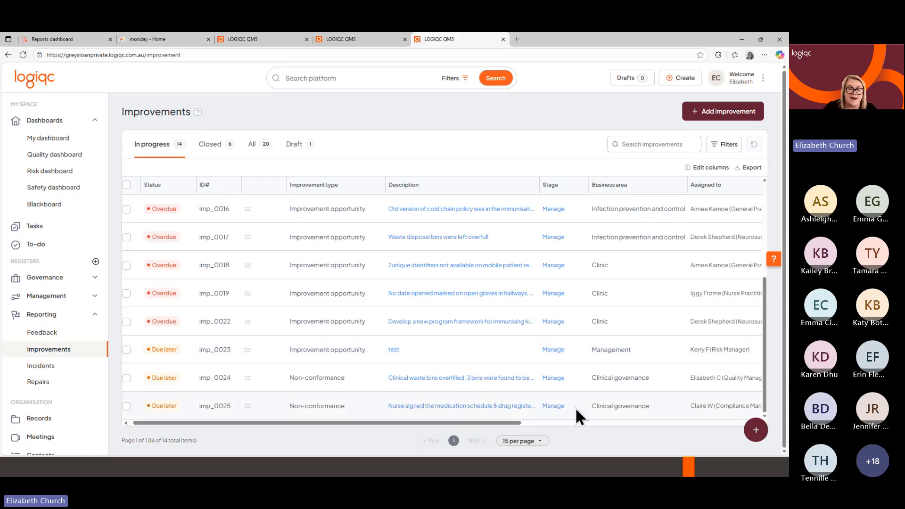
left_click(552, 407)
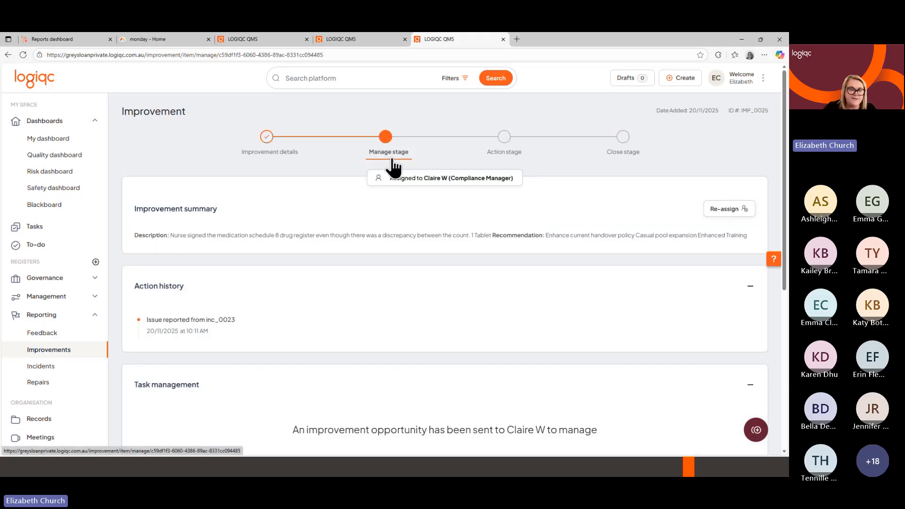
scroll(394, 166, "down", 6)
left_click(366, 221)
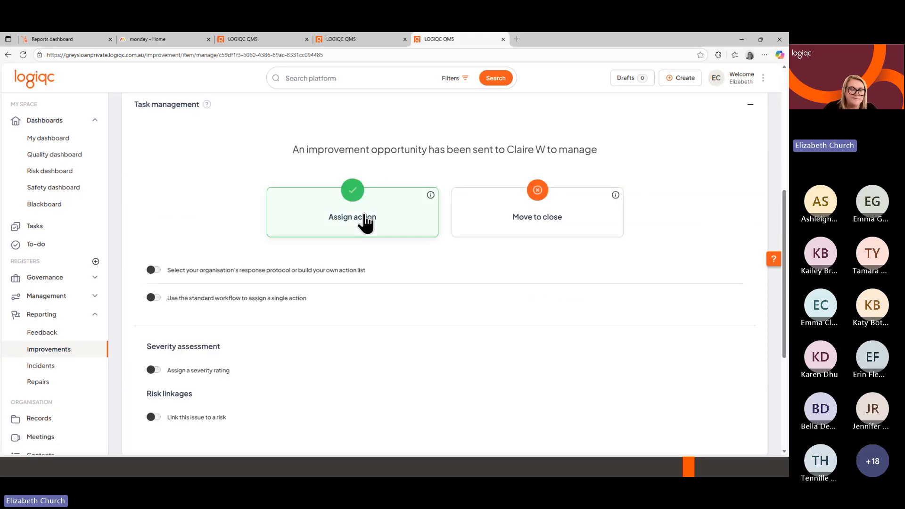
scroll(365, 222, "down", 2)
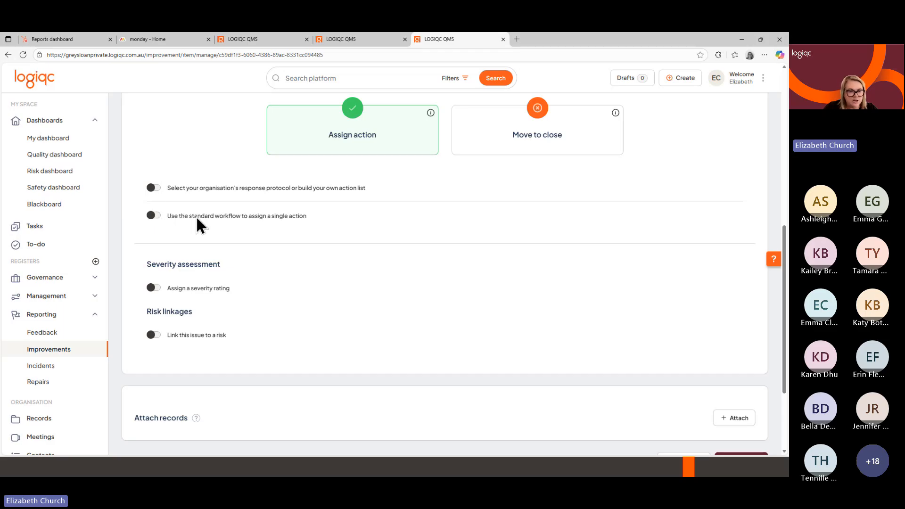
left_click(153, 189)
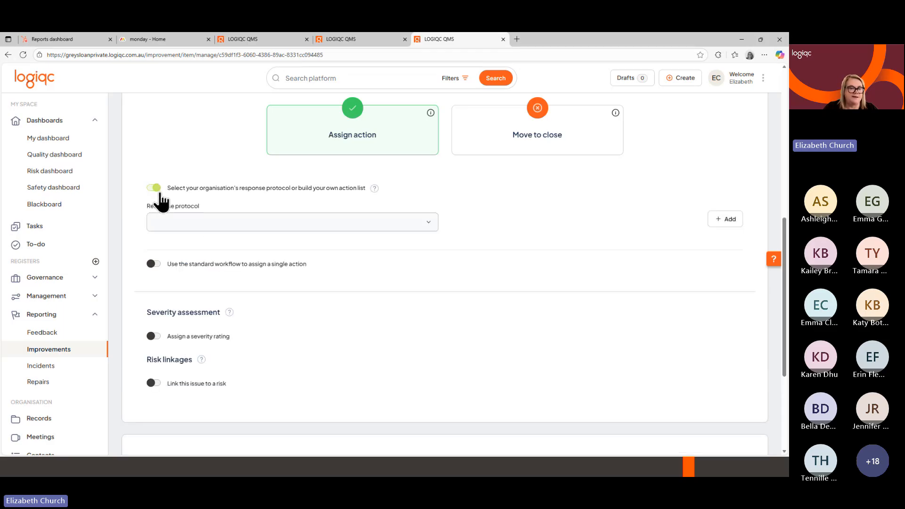